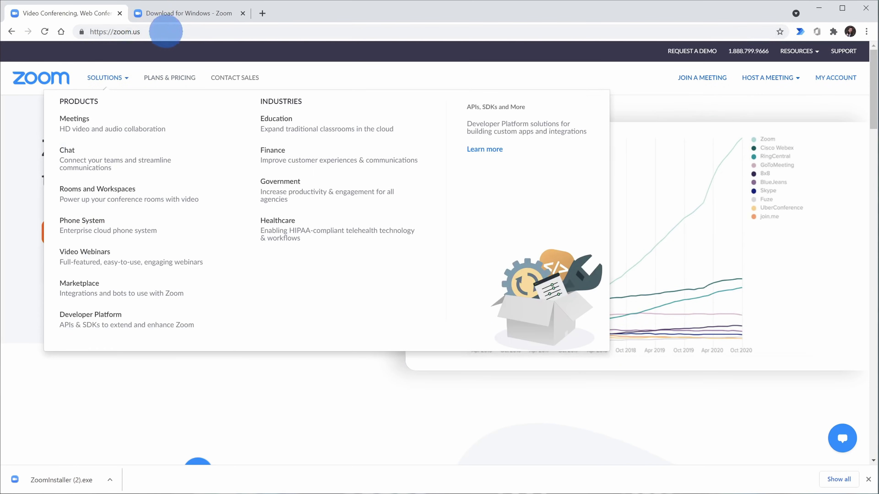
- Switch to the 'Download for Windows - Zoom' browser tab
click(174, 12)
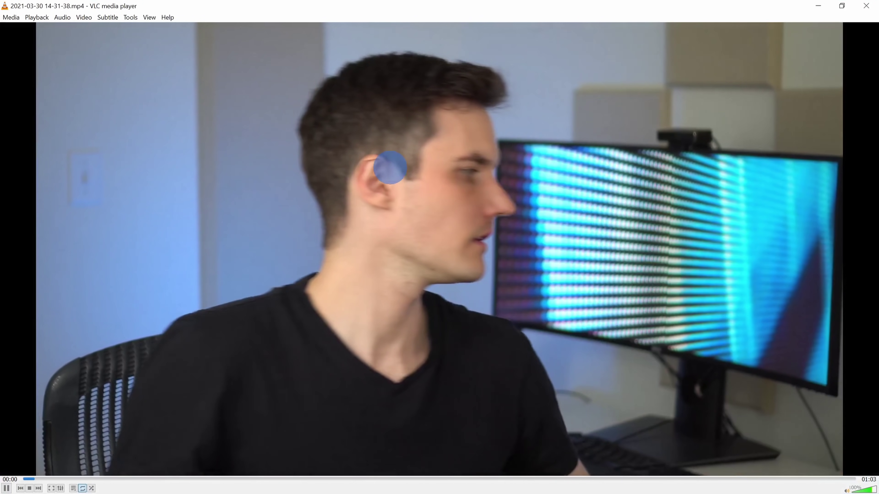
- Pause the pre-recorded clip in VLC and make the video fill the whole screen
key(space)
double_click(450, 176)
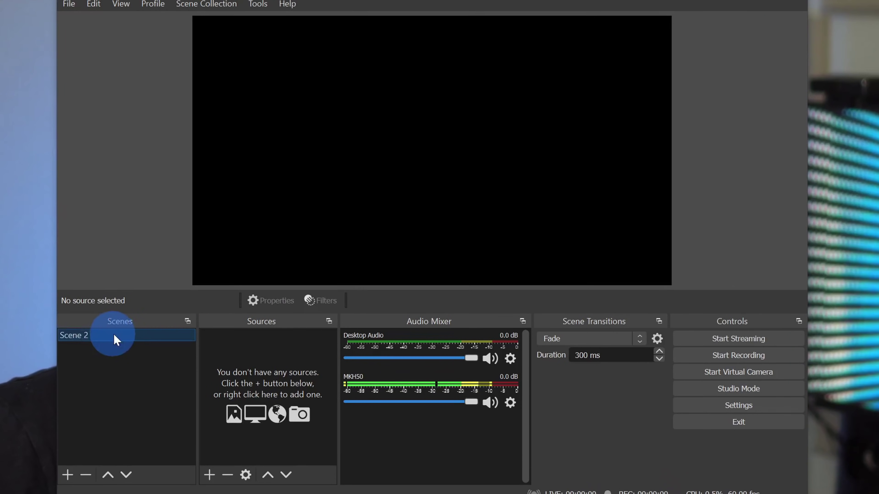
- Add a Window Capture source named 'Window Capture' to Scene 2 and pick the VLC player window
click(127, 309)
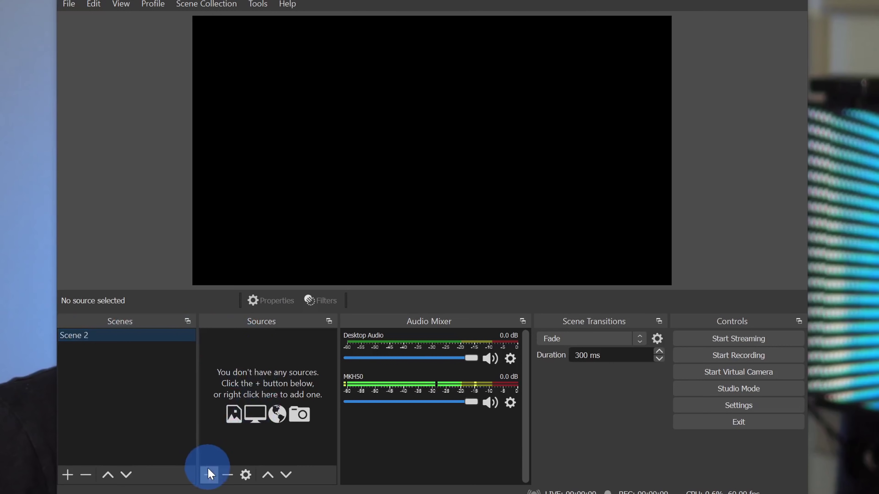
click(209, 474)
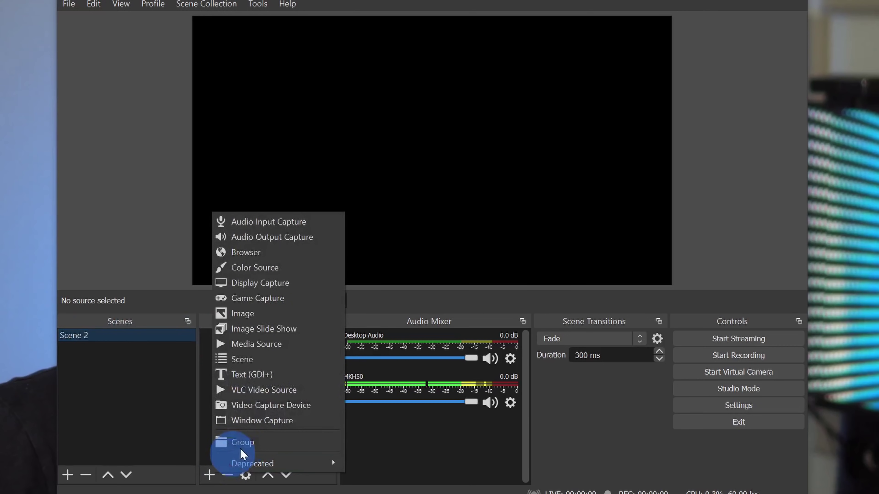
click(275, 421)
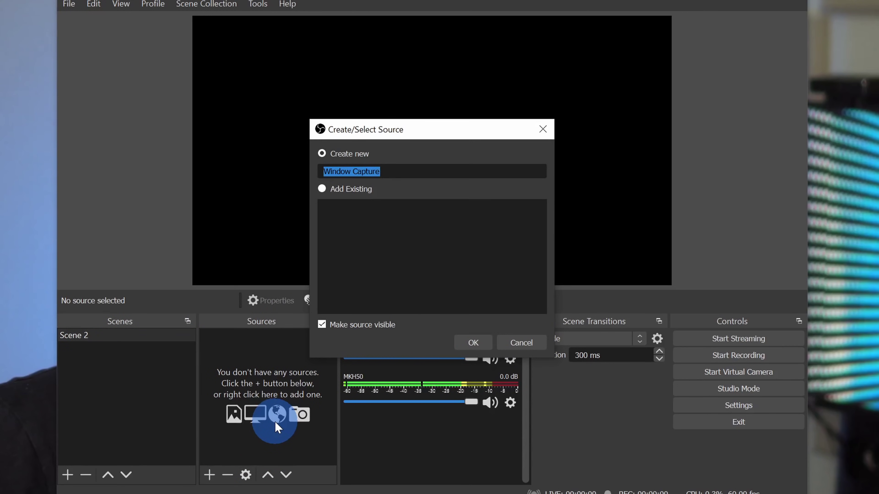
click(472, 341)
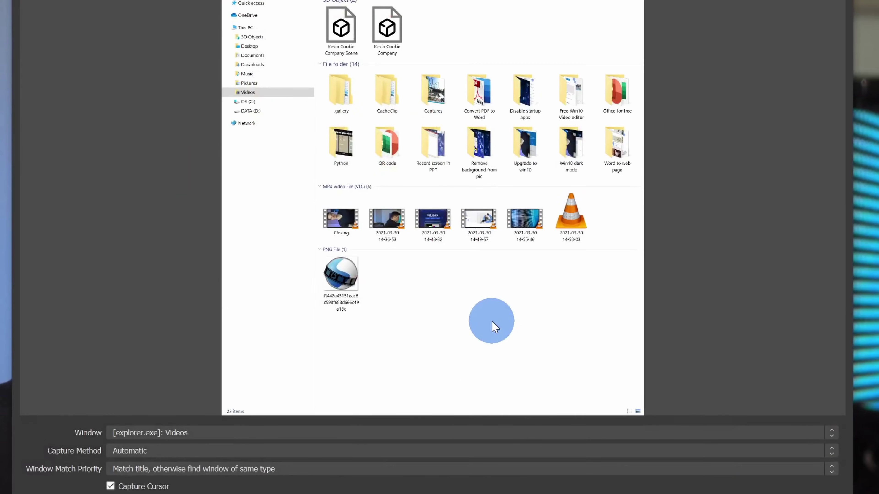
click(197, 433)
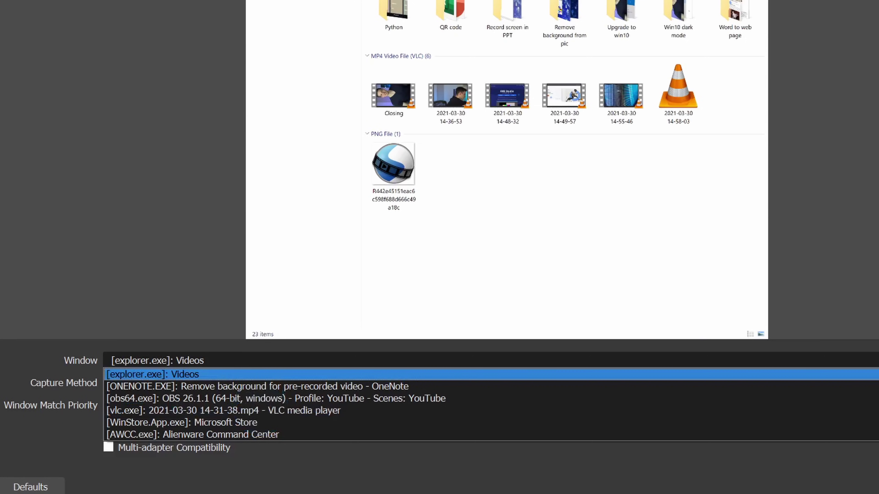
click(317, 397)
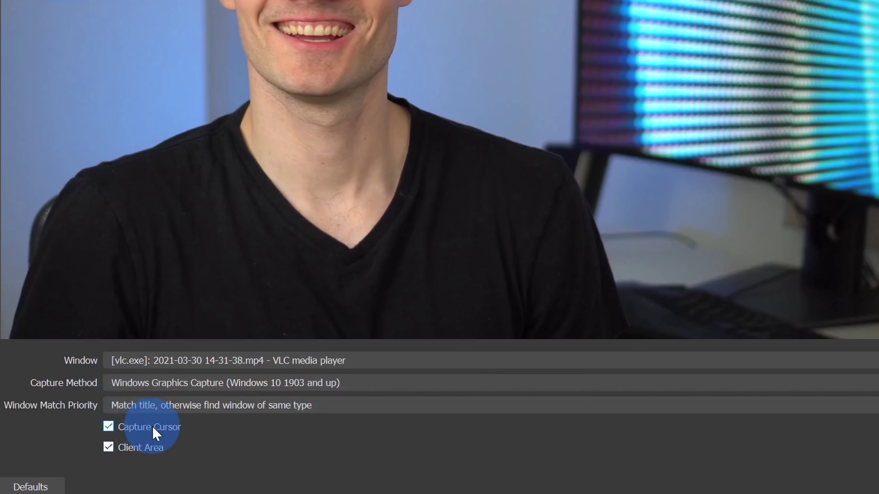
- Turn off Capture Cursor and confirm the Window Capture settings
click(110, 428)
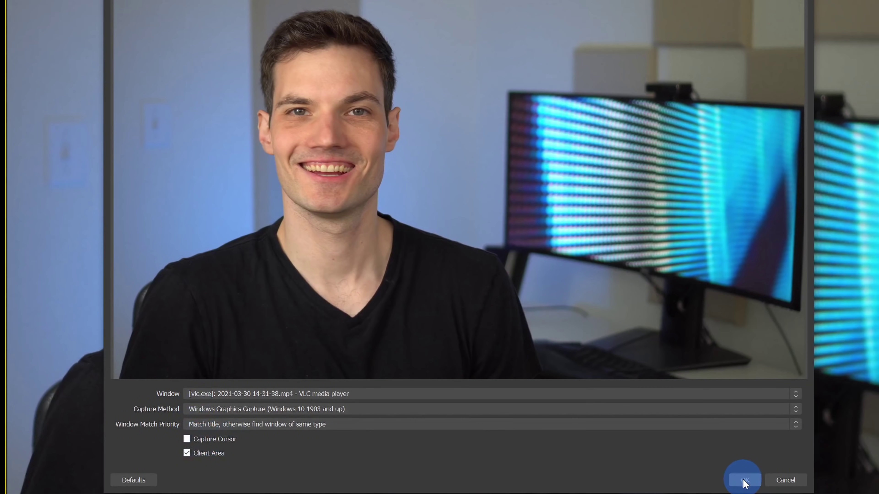
click(745, 480)
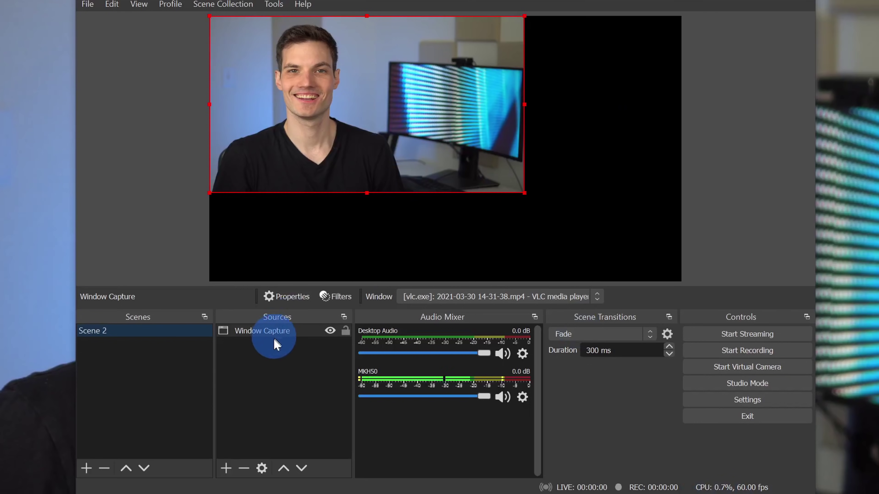
- Resize the OBS output canvas to the Window Capture source size
right_click(278, 331)
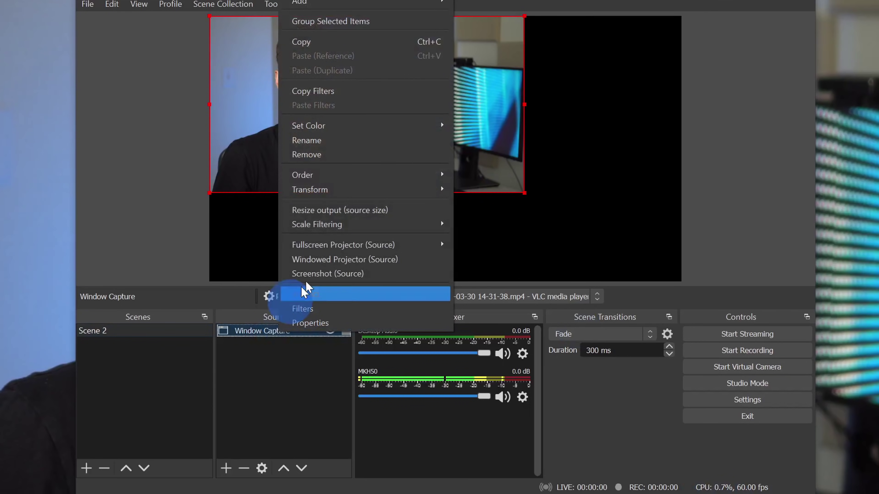
click(342, 212)
click(551, 268)
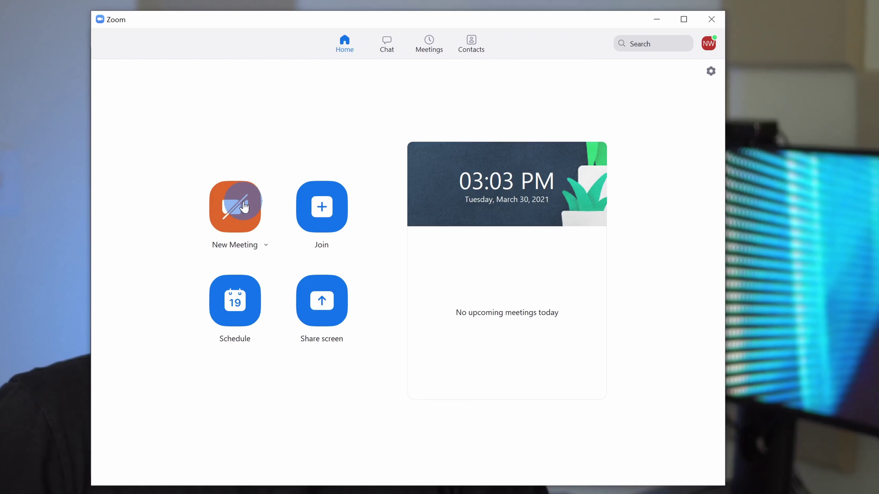
- Start a new Zoom meeting joined with computer audio
click(244, 204)
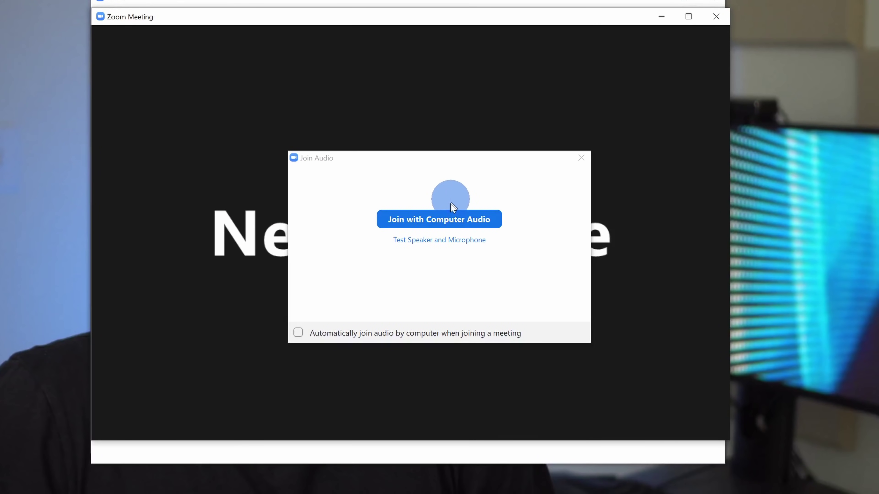
click(464, 225)
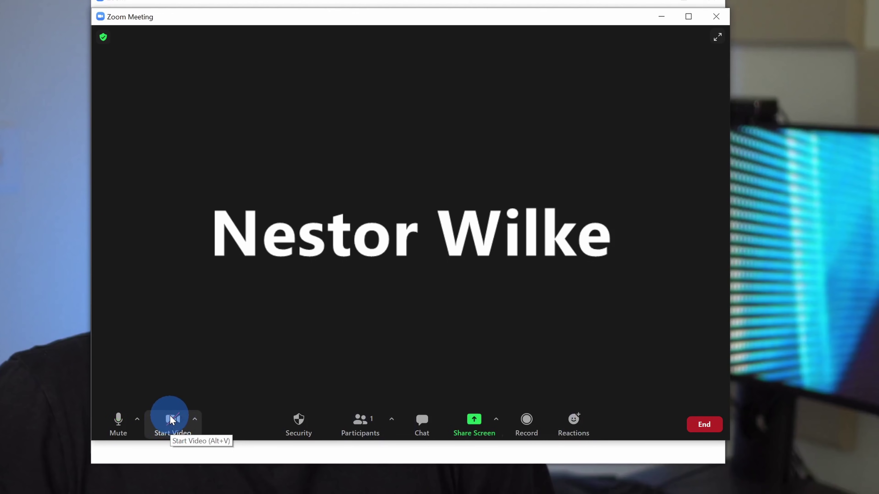
click(195, 419)
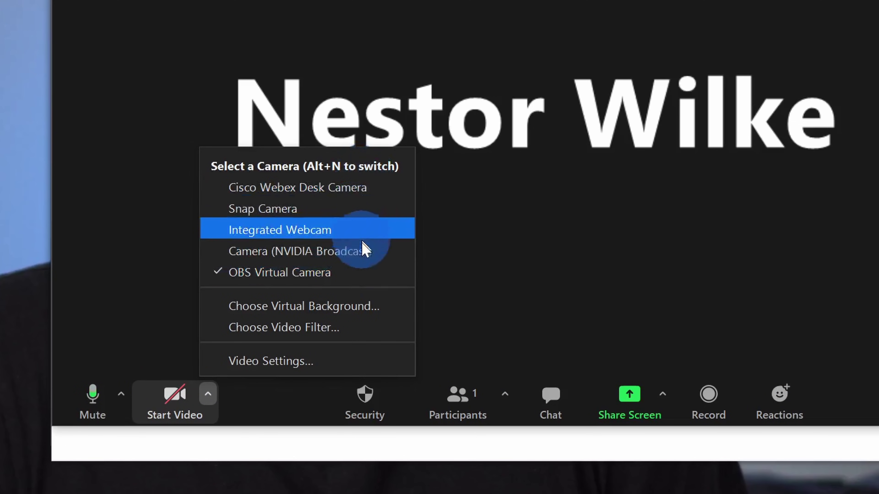
- Use OBS Virtual Camera as the meeting camera, then bring the video options back up
click(341, 275)
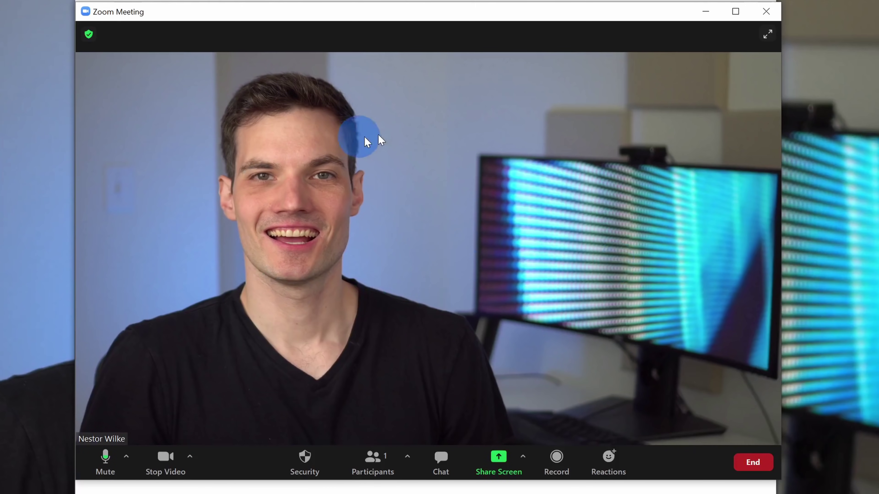
click(190, 457)
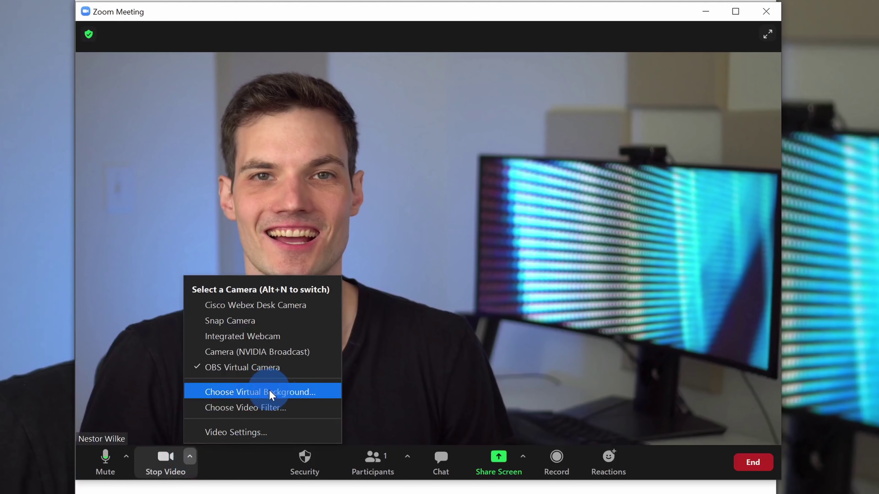
- Preview the San Francisco, Grass and Earth backgrounds, then apply the beach virtual background
click(288, 395)
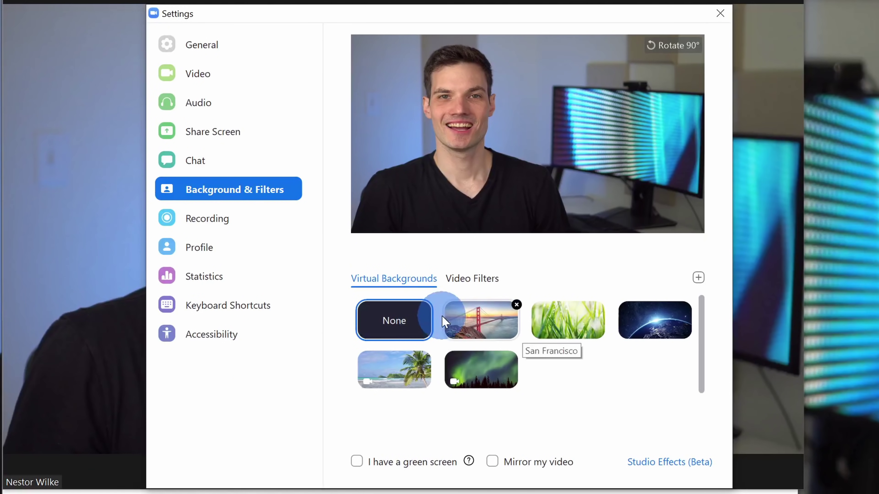
click(482, 332)
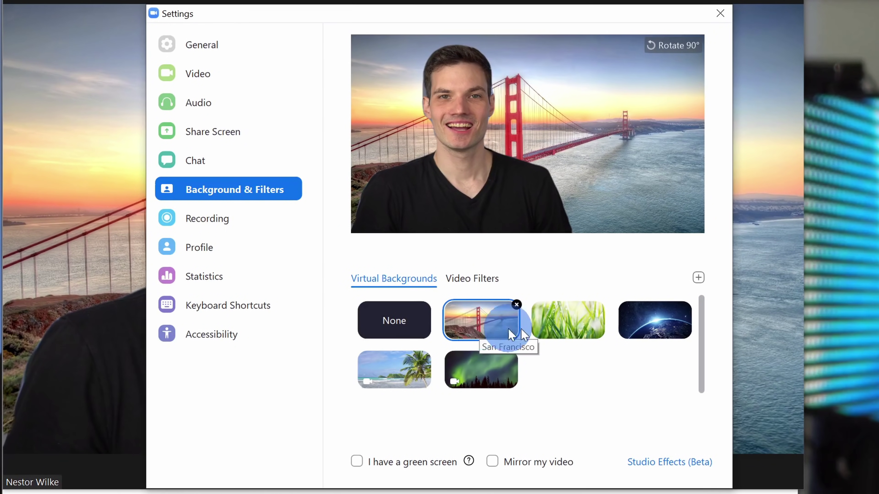
click(568, 326)
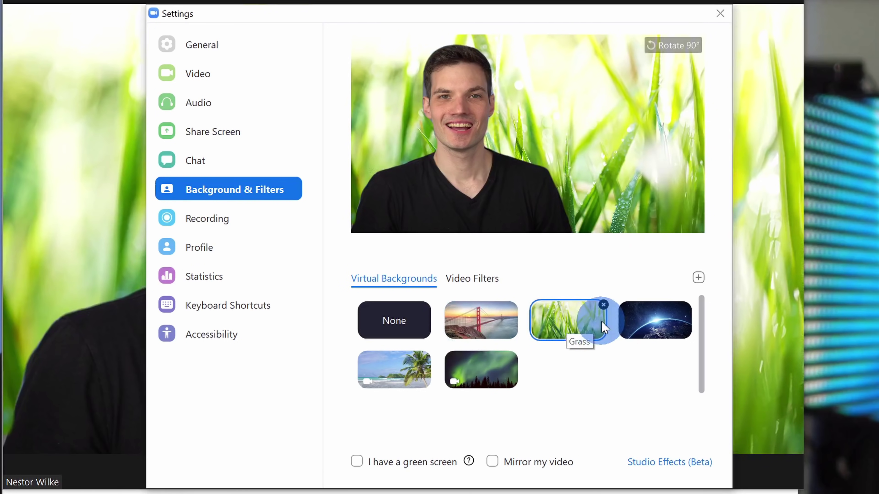
click(638, 327)
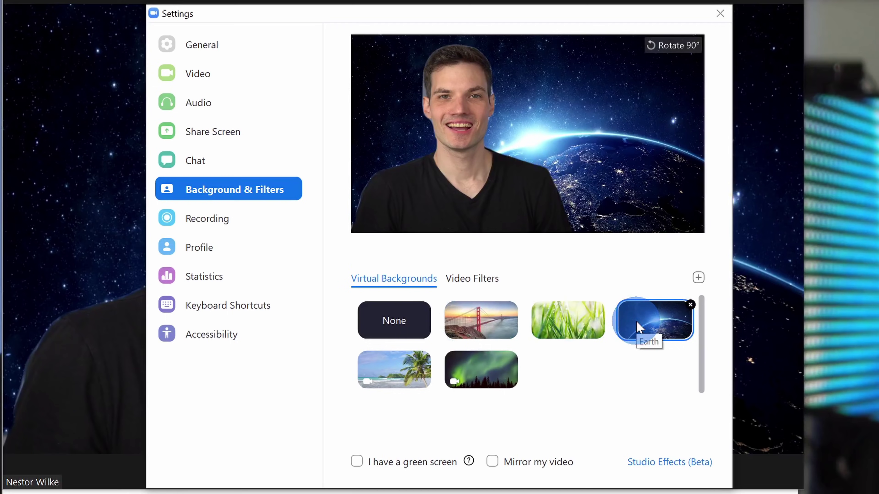
click(402, 369)
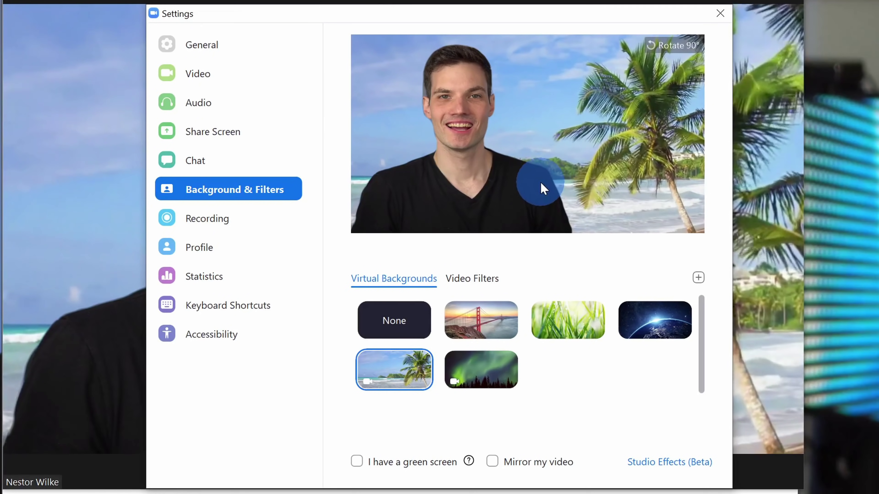
- Toggle video mirroring on and back off, then open the add-background options
click(492, 462)
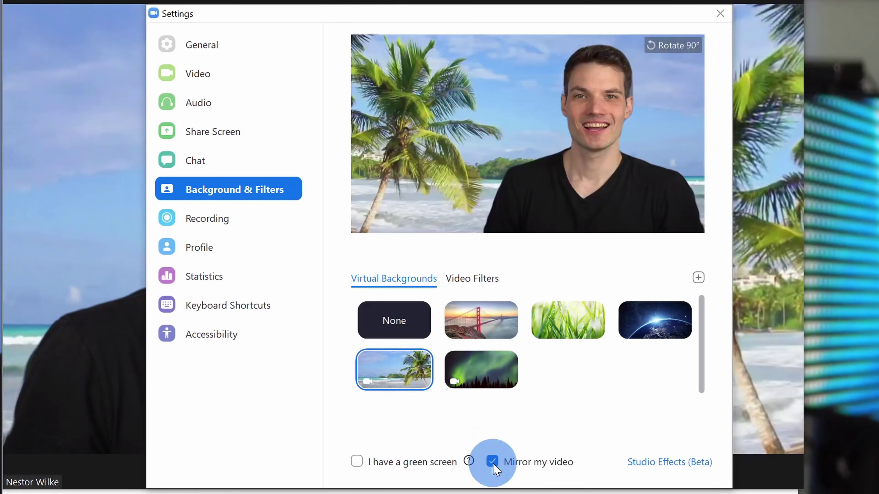
click(492, 462)
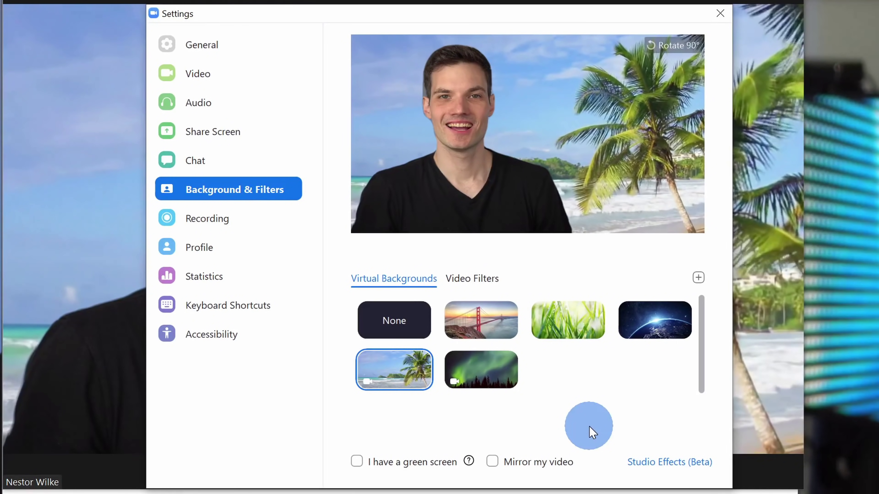
click(698, 277)
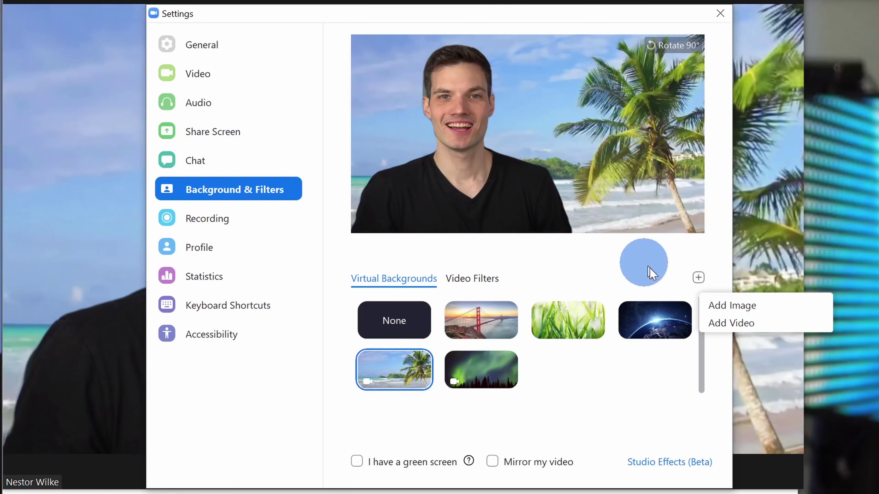
- Add the Green Screen image as a virtual background, then switch back to the beach background
click(726, 306)
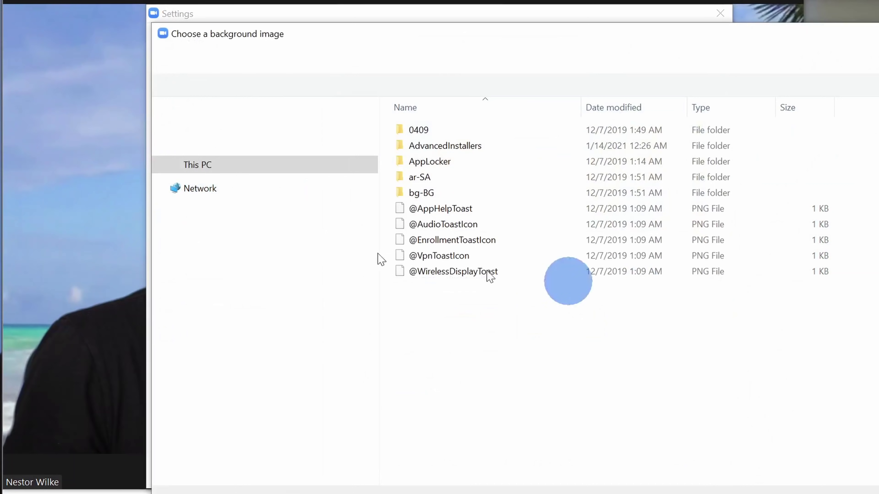
click(795, 225)
key(Return)
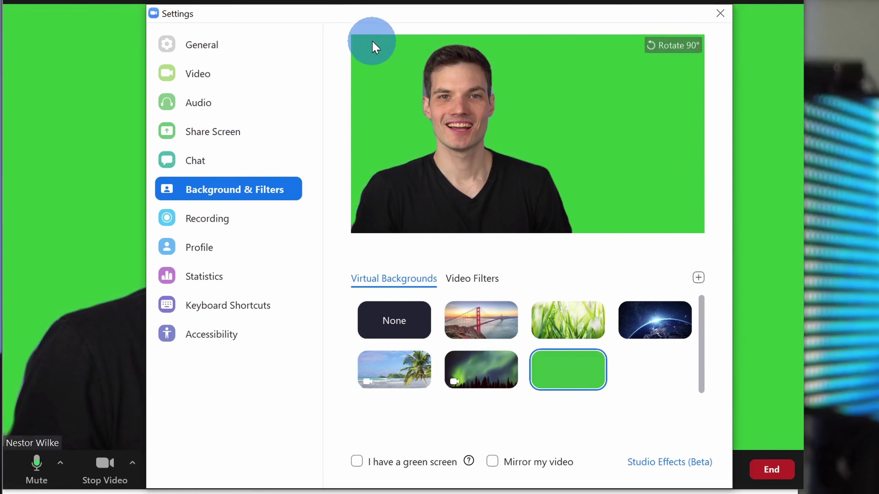
click(406, 207)
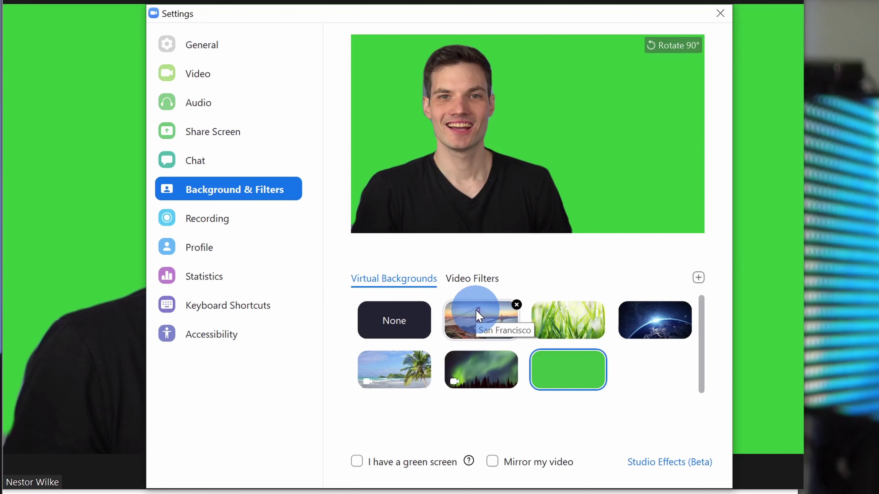
click(415, 379)
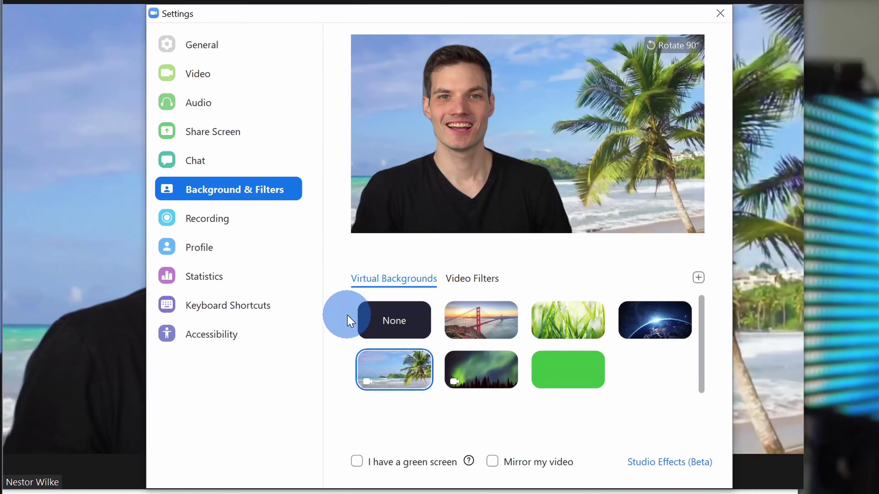
click(666, 470)
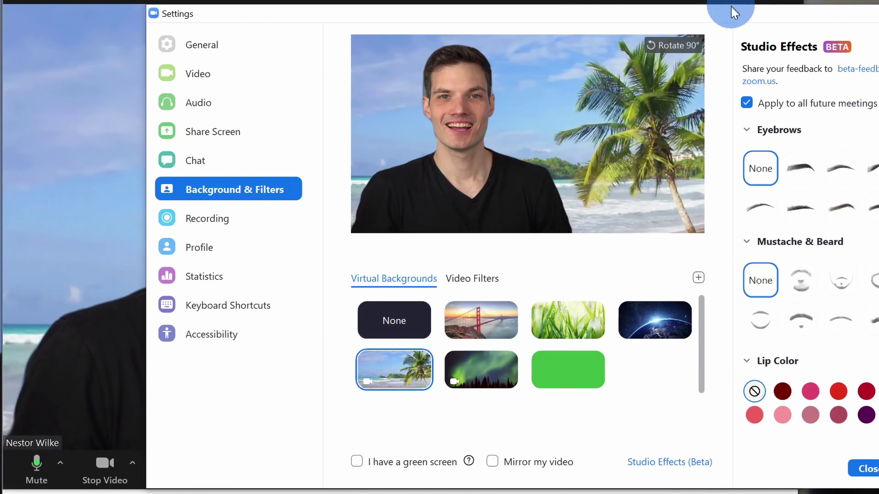
- Move Settings left, try dark-brown Soft Arch eyebrows, then reset beard and eyebrows to None
drag(731, 19, 624, 17)
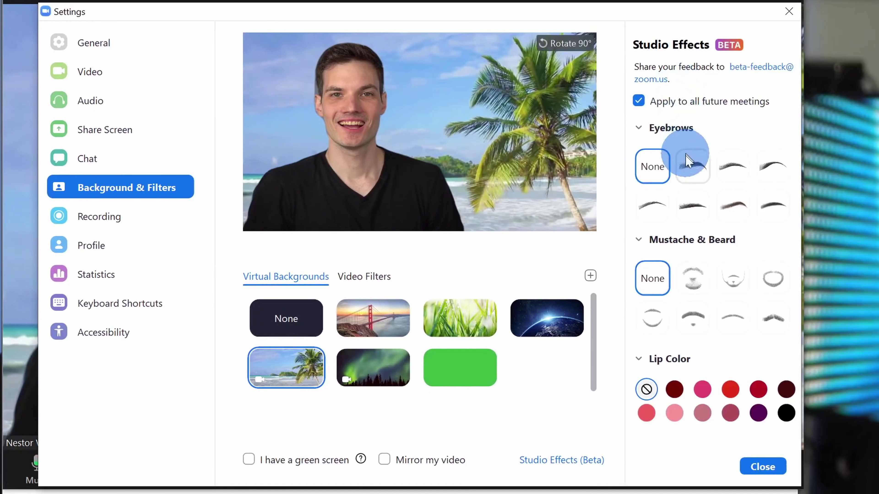
click(695, 171)
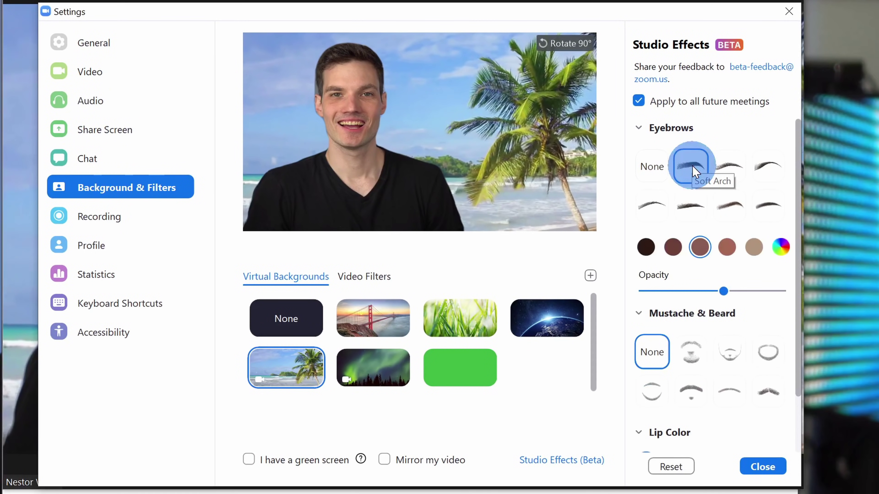
click(651, 248)
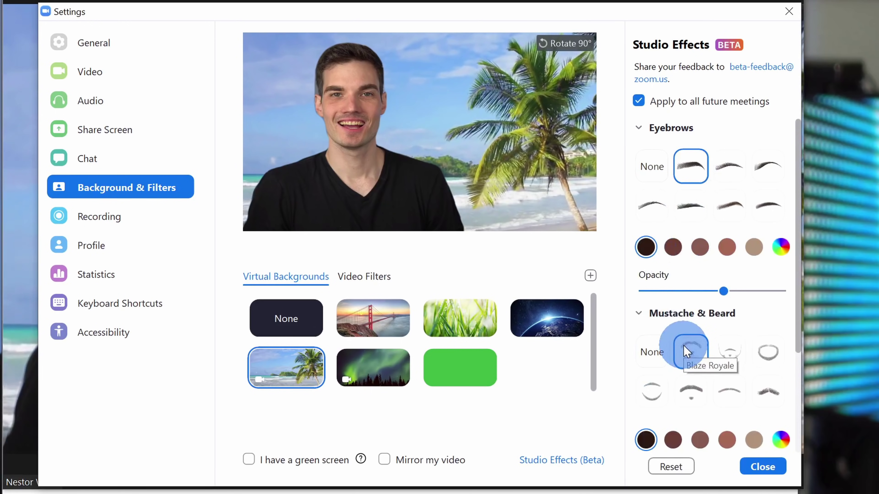
scroll(687, 351, down, 4)
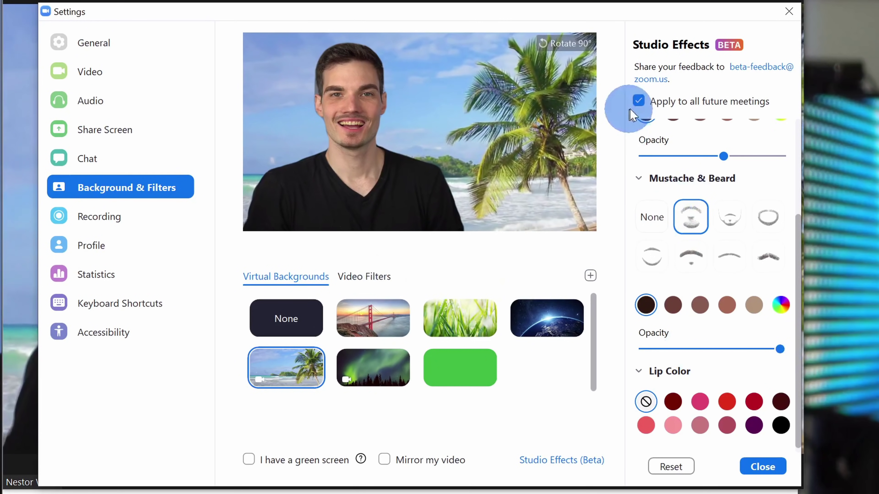
scroll(650, 273, up, 2)
click(652, 297)
scroll(655, 274, up, 2)
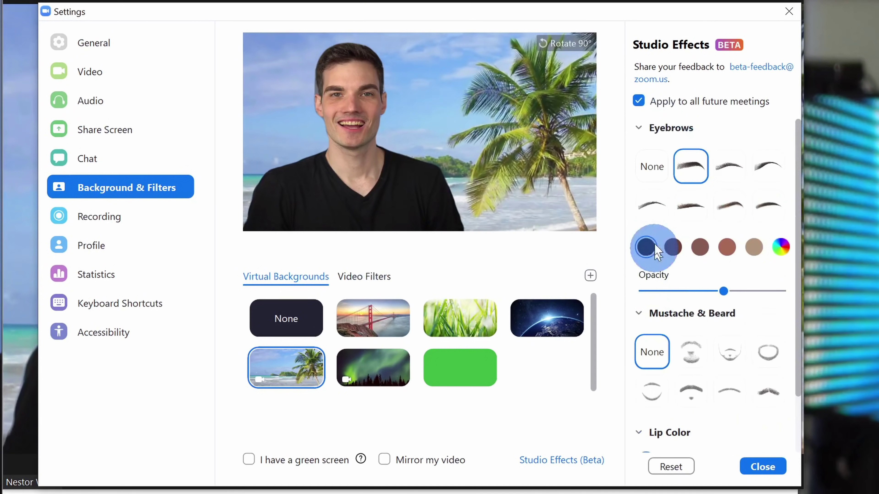
click(653, 173)
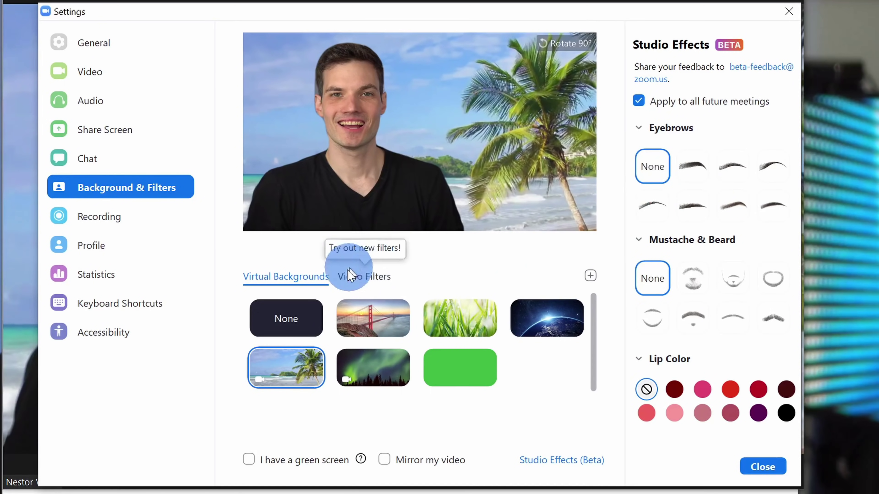
click(366, 286)
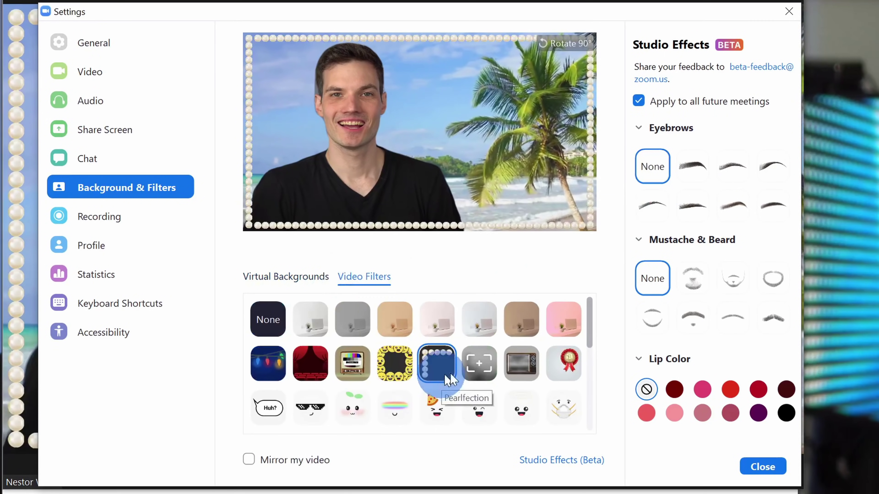
click(484, 366)
click(517, 363)
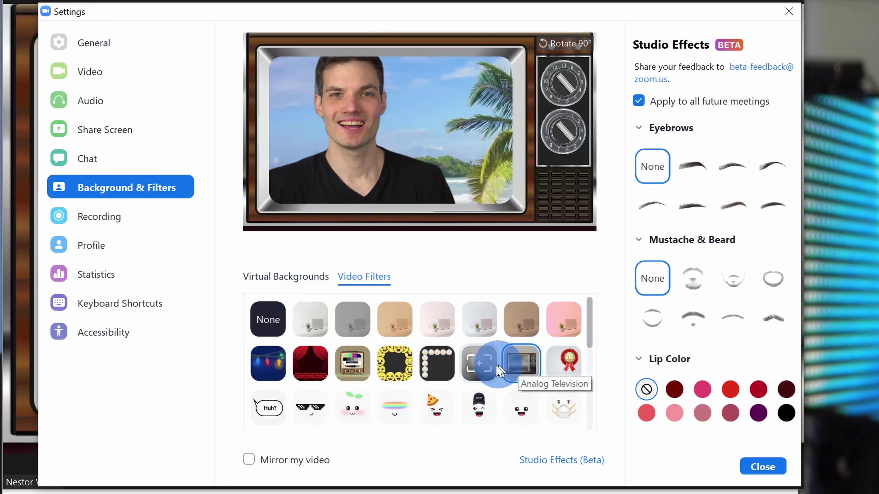
click(489, 370)
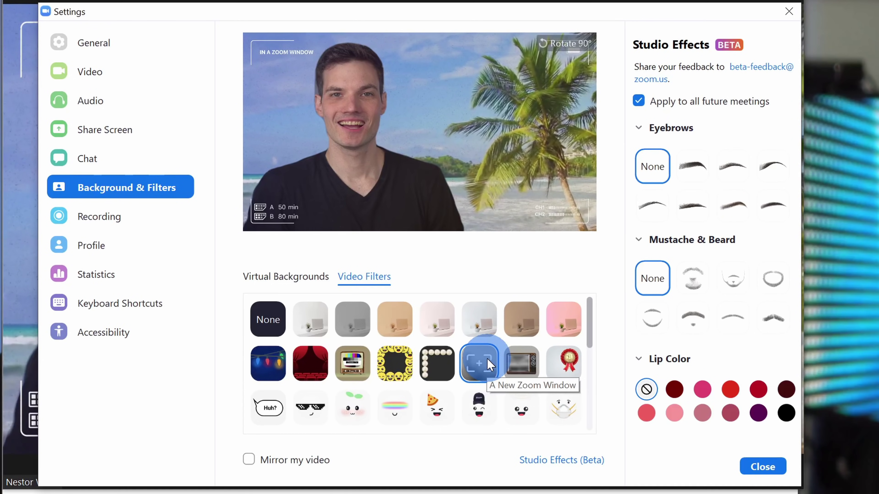
click(263, 317)
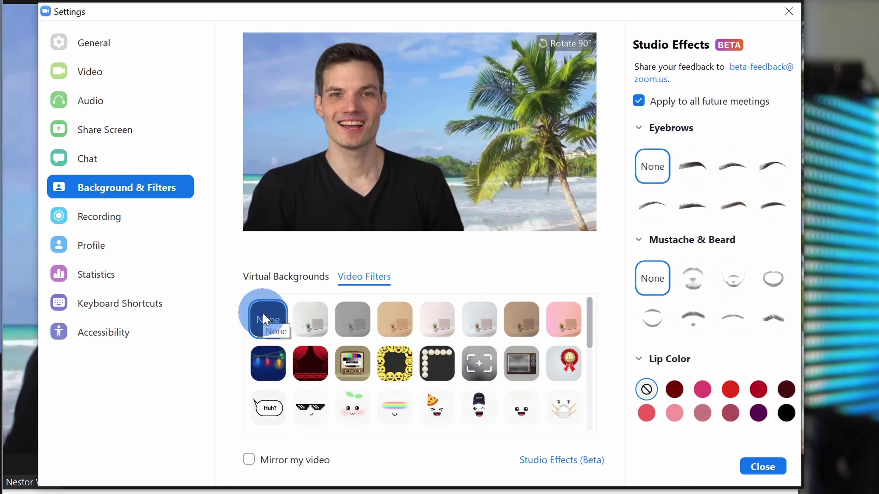
click(290, 277)
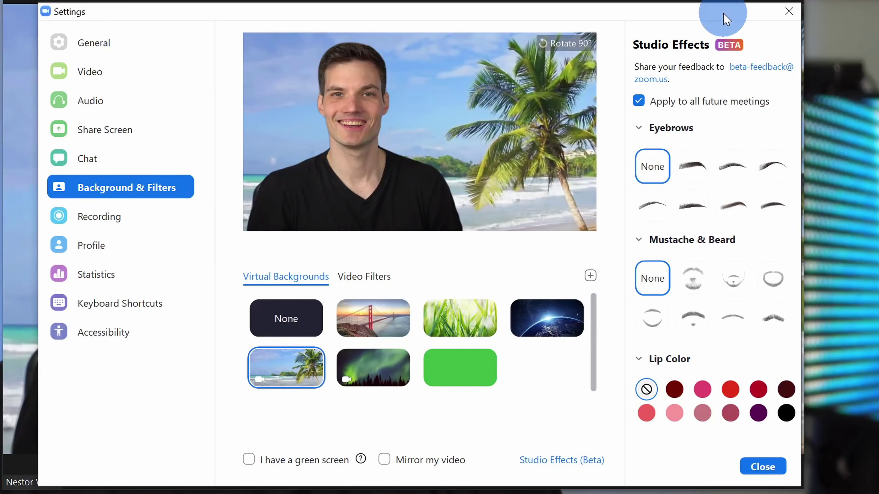
click(789, 12)
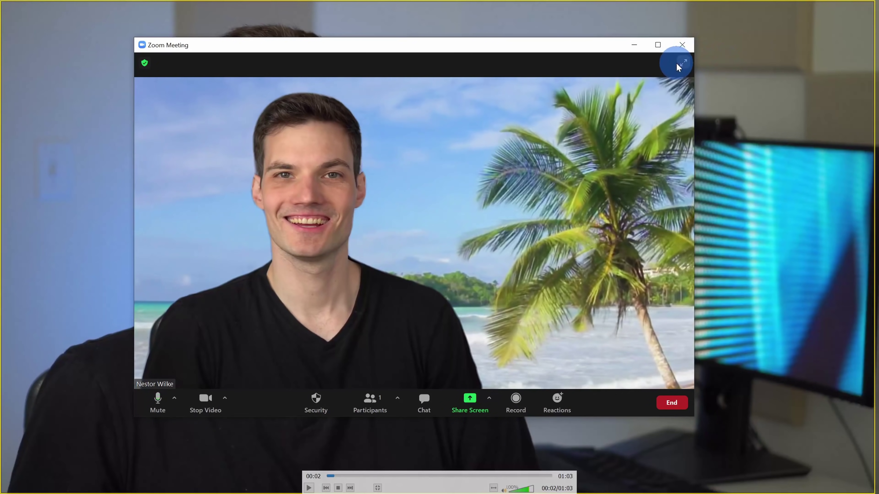
- Maximize the Zoom Meeting window so the beach-background video fills the screen
click(658, 45)
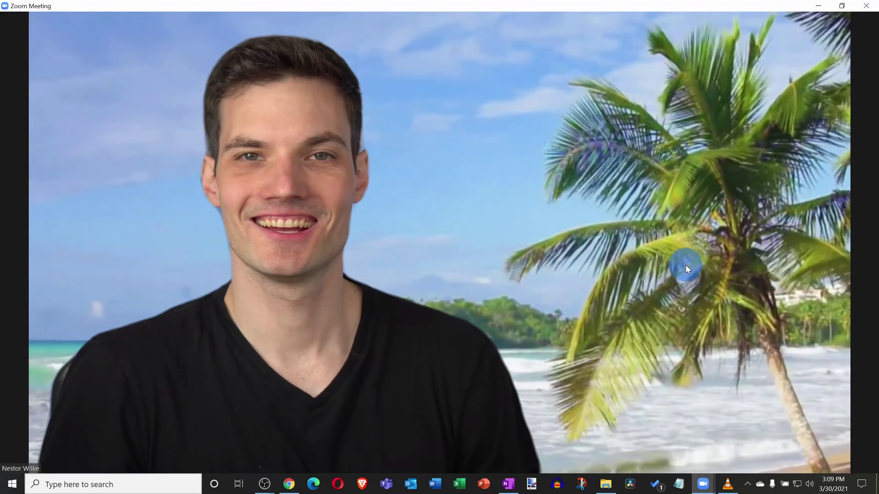
mouse_move(65, 280)
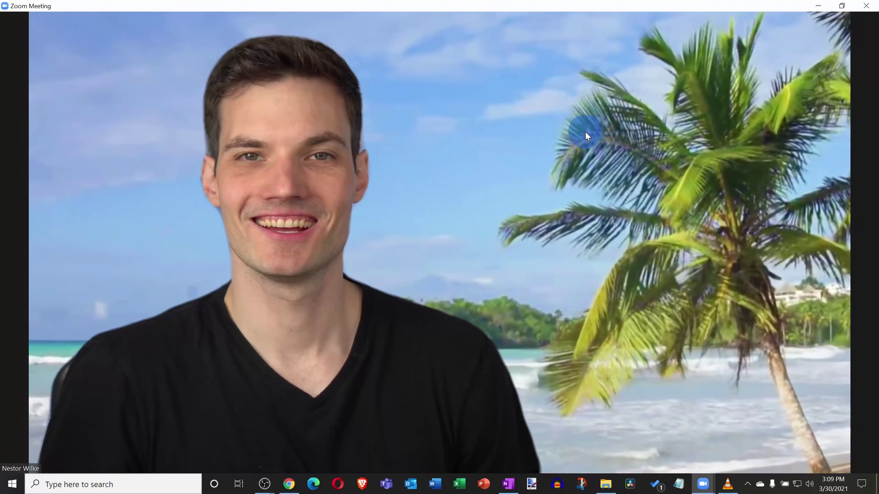
mouse_move(585, 109)
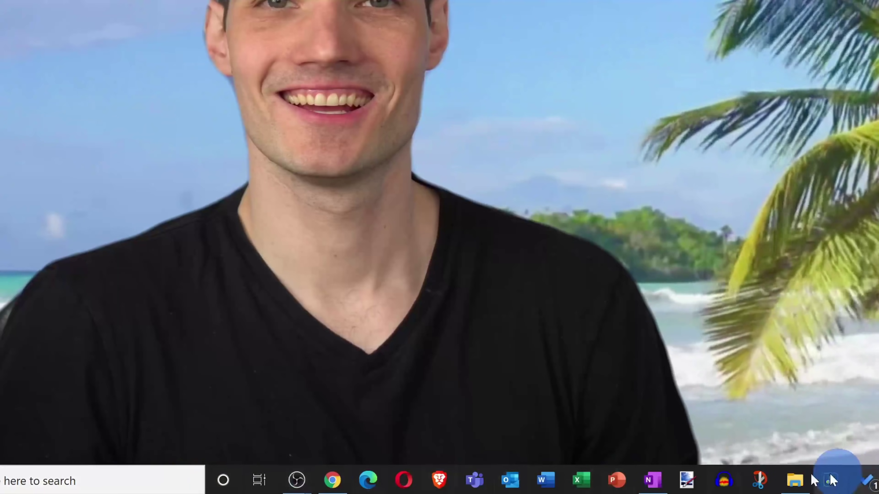
- Launch a second OBS Studio instance from the taskbar, choosing Launch Anyway at the warning
mouse_move(294, 485)
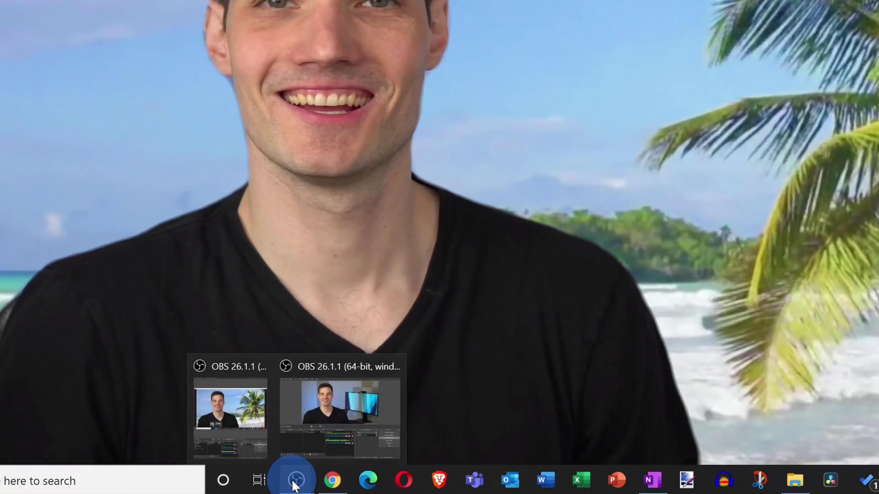
right_click(294, 486)
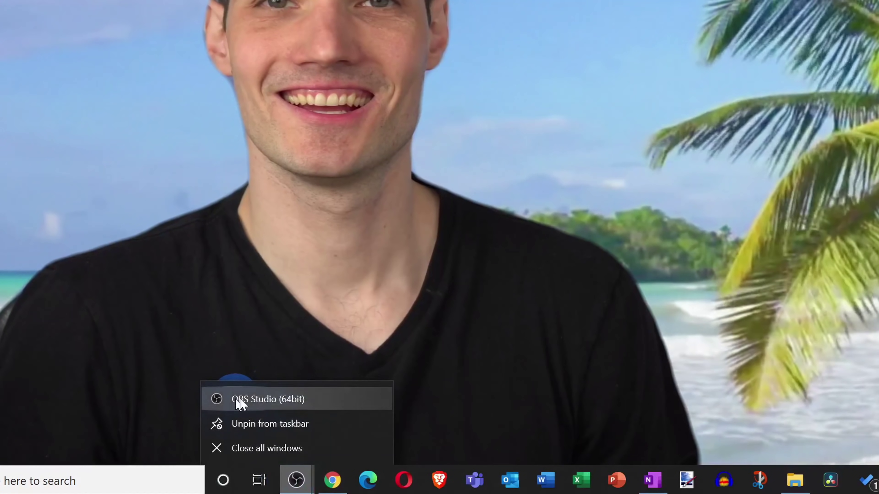
click(276, 402)
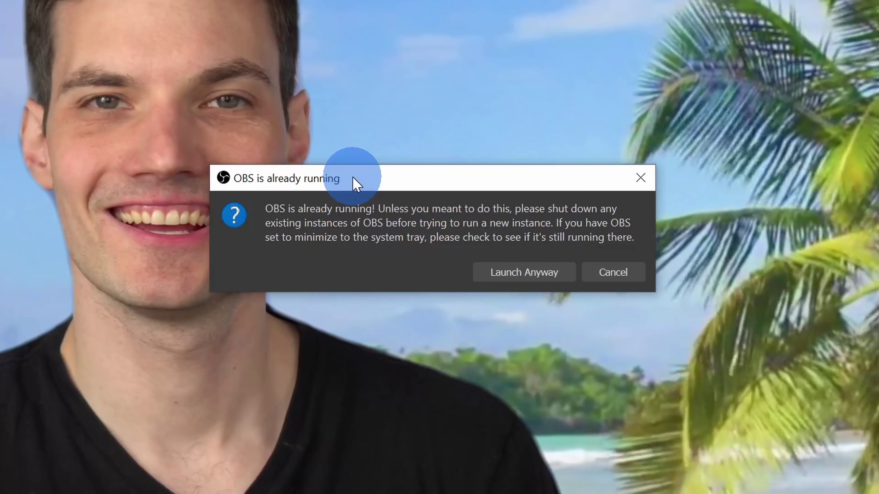
click(561, 277)
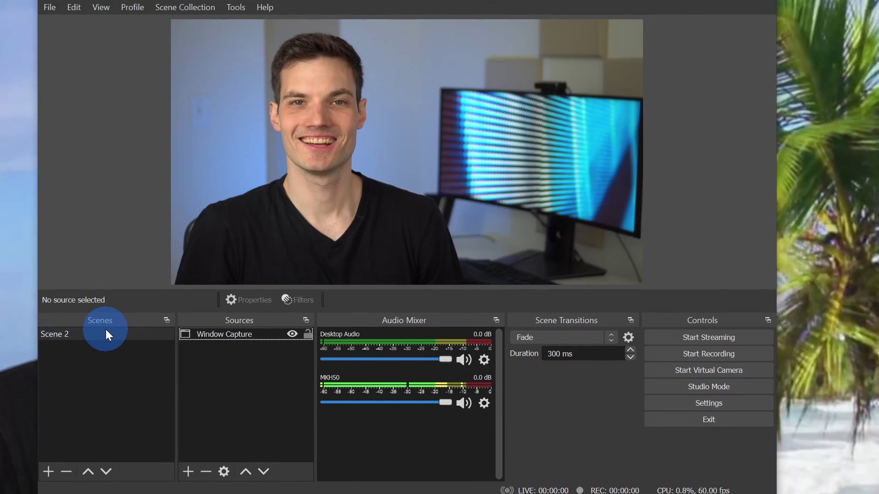
- Create the Record Zoom scene and add a Window Capture 2 source to it
click(51, 470)
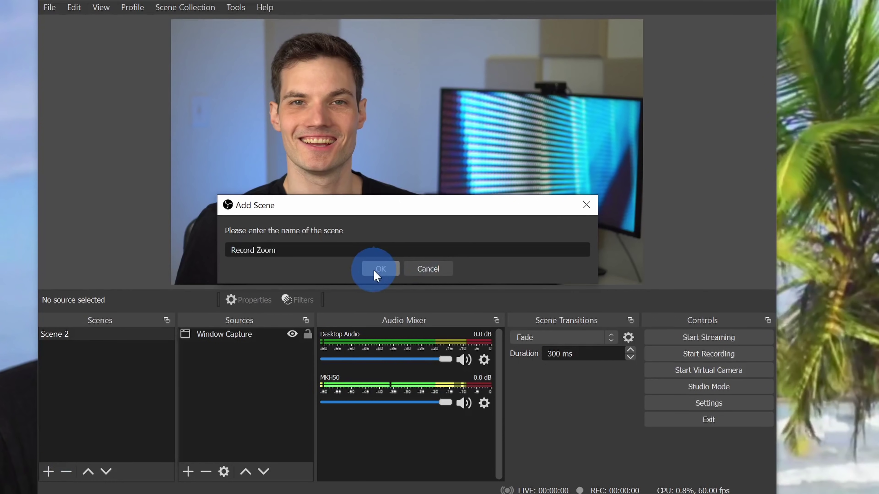
click(380, 270)
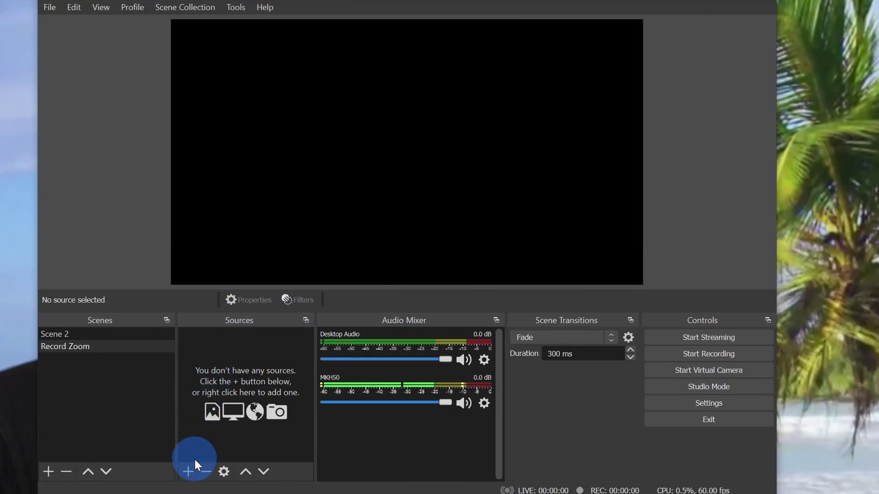
click(191, 469)
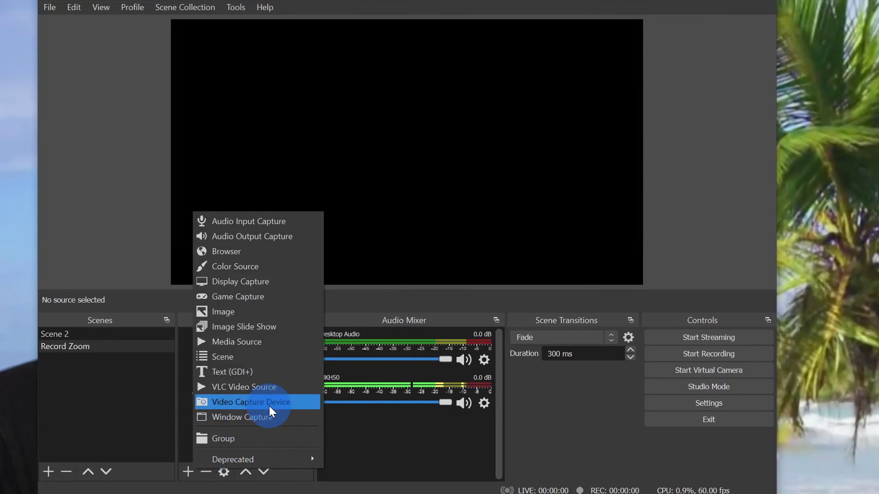
click(258, 416)
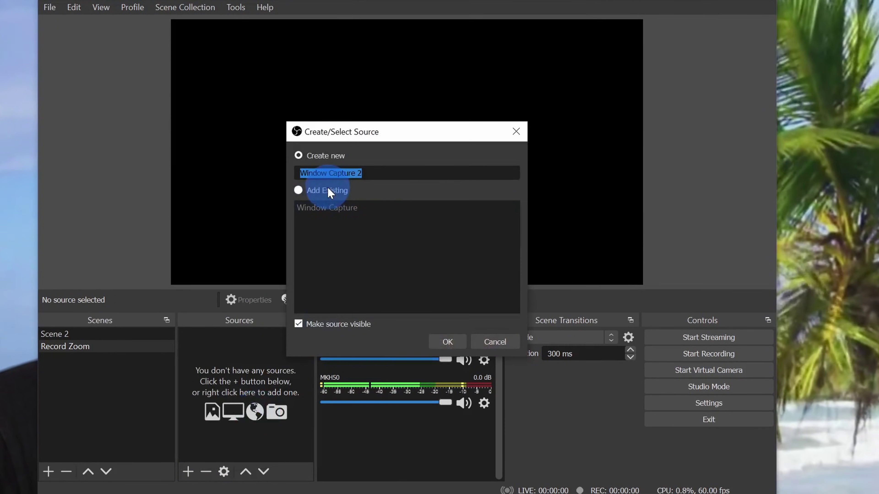
click(447, 342)
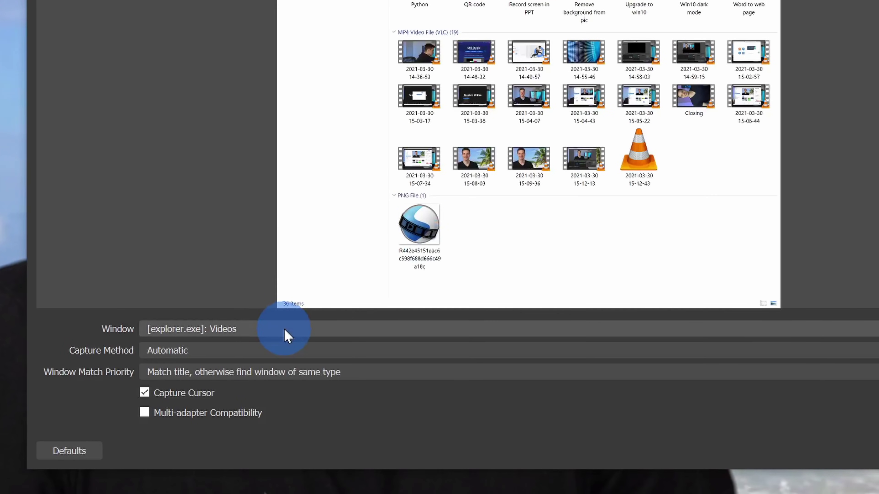
- Point Window Capture 2 at [Zoom.exe]: Zoom Meeting using Windows Graphics Capture, cursor capture off
click(284, 330)
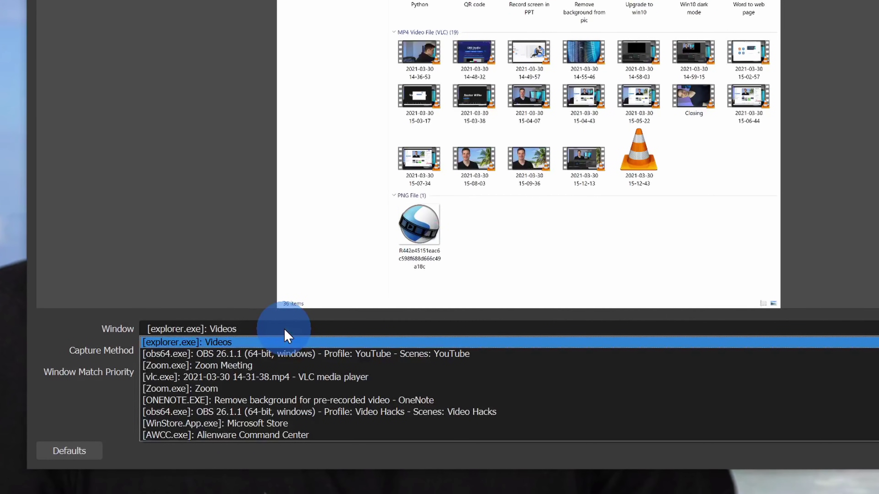
click(315, 366)
click(265, 355)
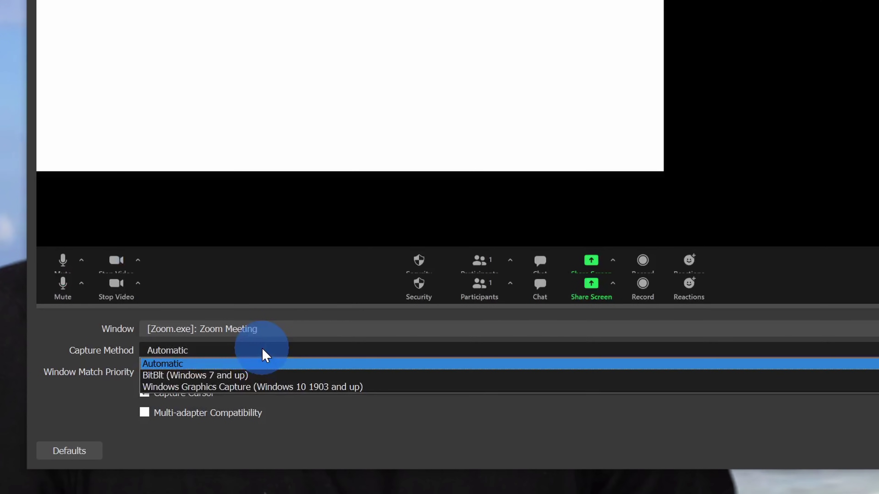
click(267, 388)
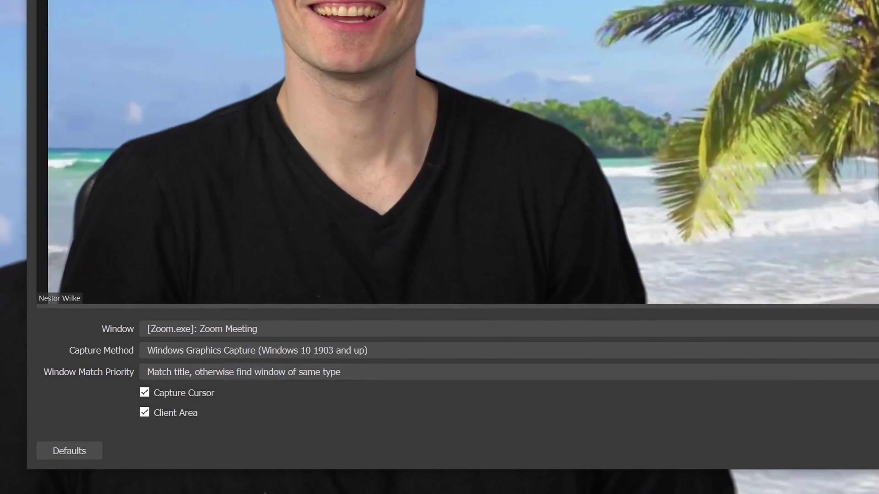
click(141, 395)
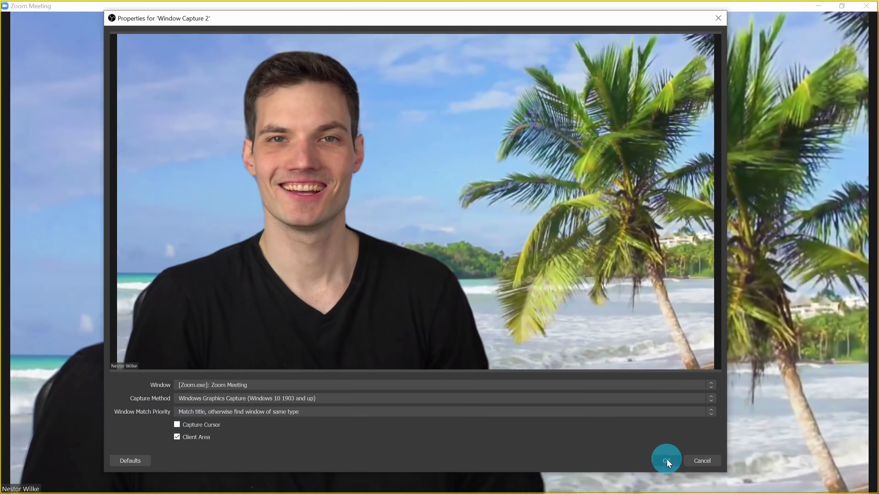
click(667, 458)
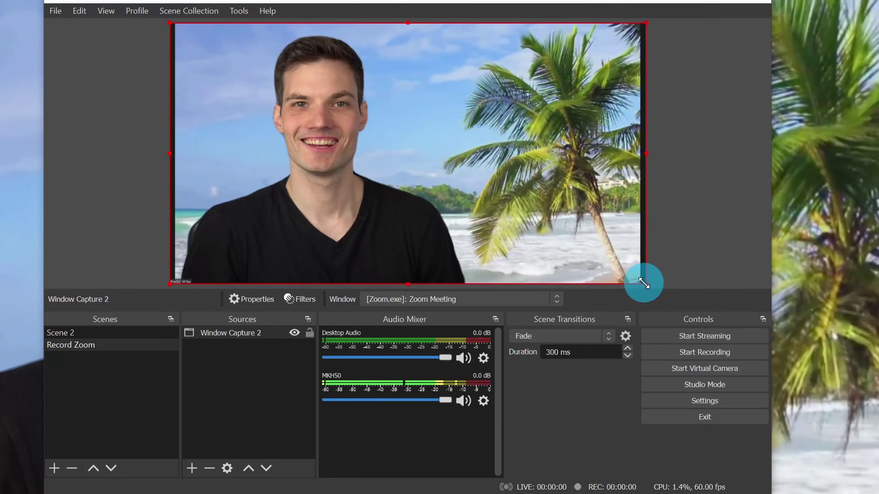
- Stretch the Zoom capture to fill the canvas and mute the MKH50 microphone
drag(646, 283, 658, 297)
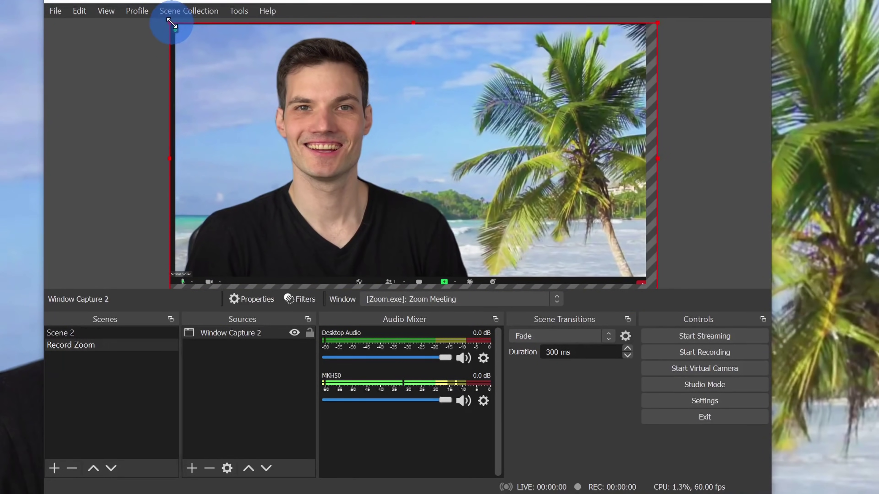
drag(170, 23, 164, 18)
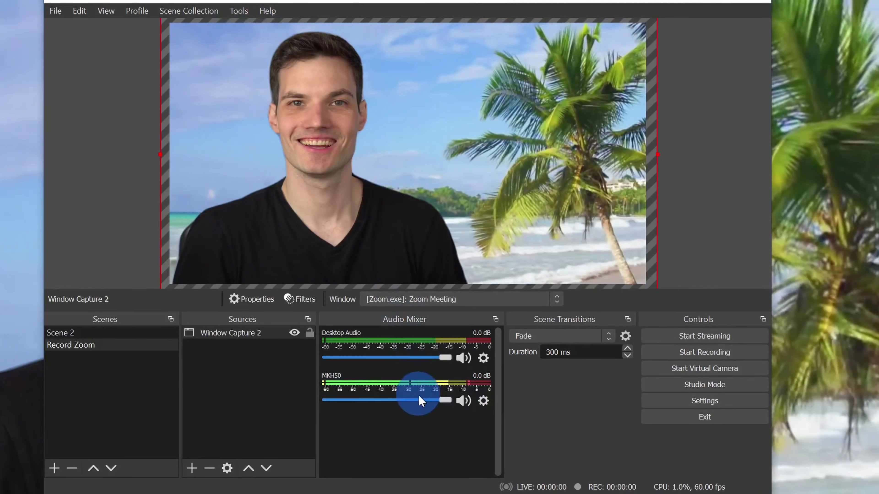
click(463, 401)
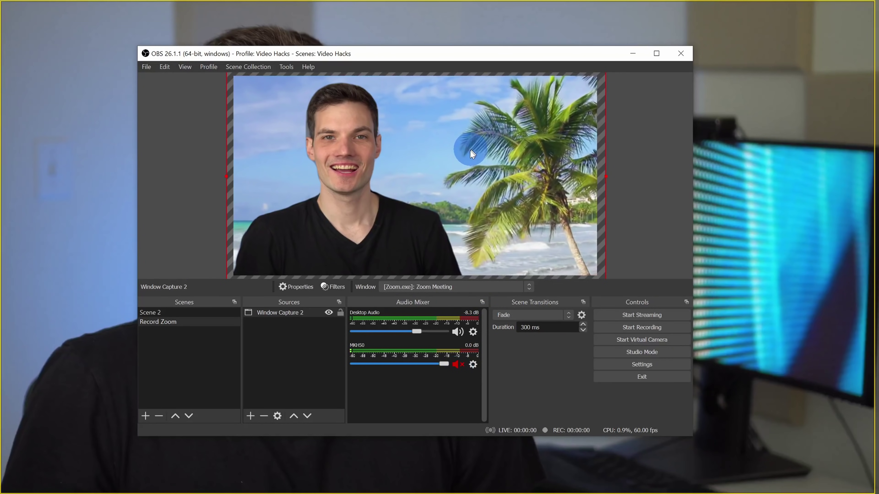
- Start recording the Record Zoom scene
click(649, 328)
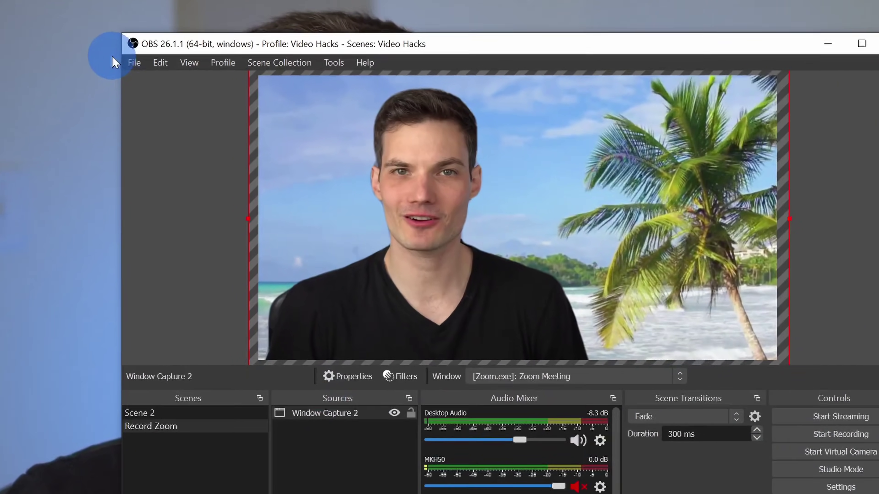
click(146, 66)
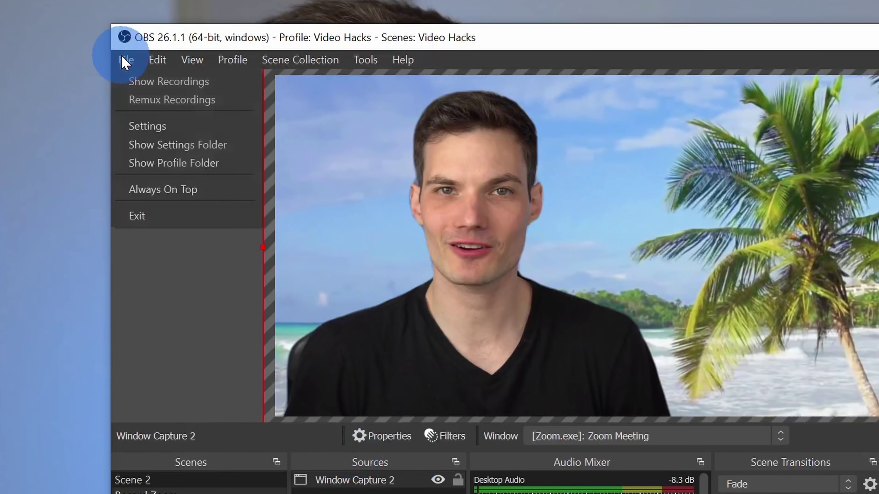
click(149, 83)
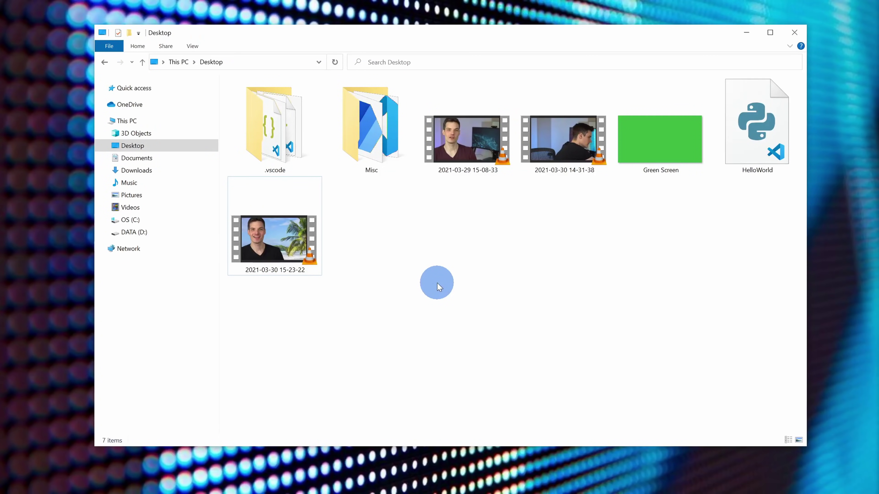
click(269, 237)
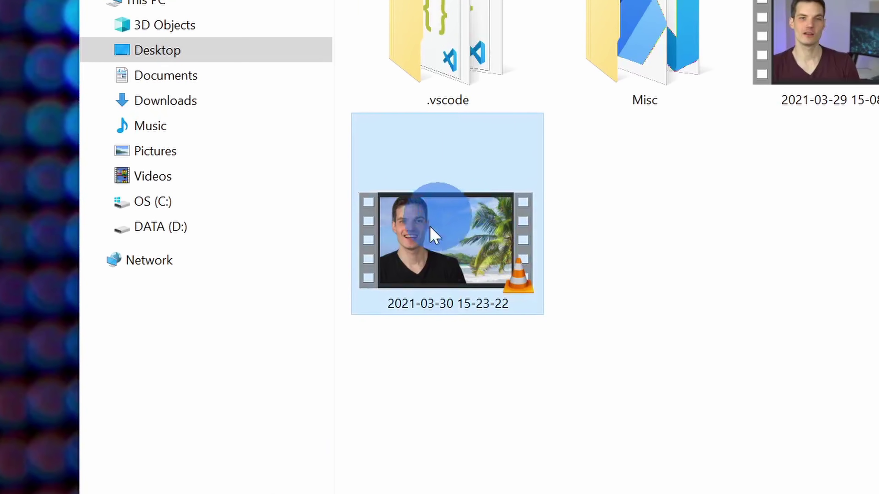
mouse_move(416, 244)
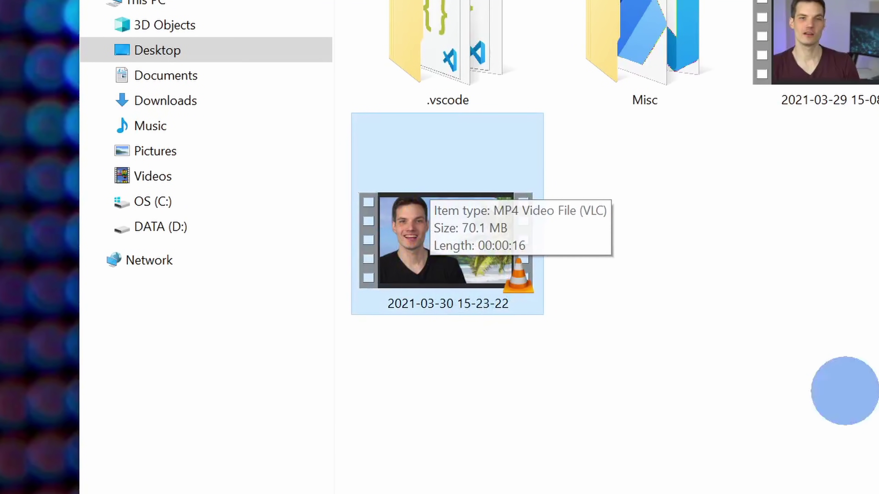
mouse_move(452, 260)
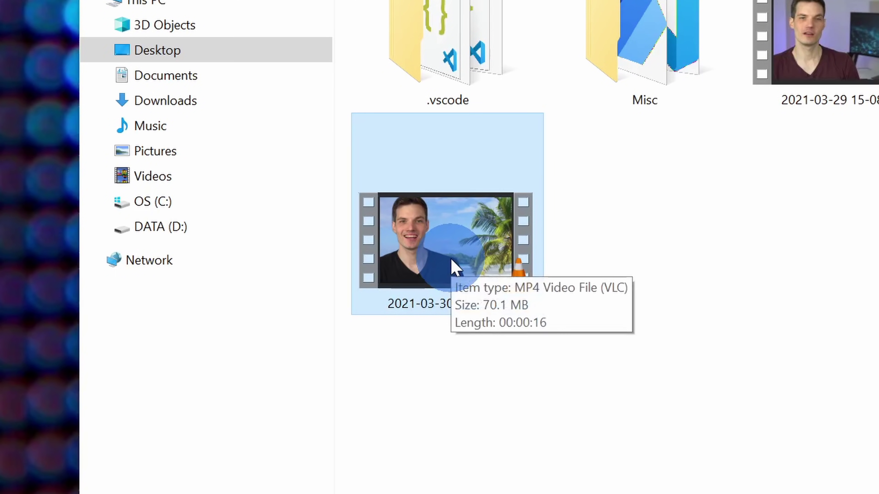
double_click(453, 265)
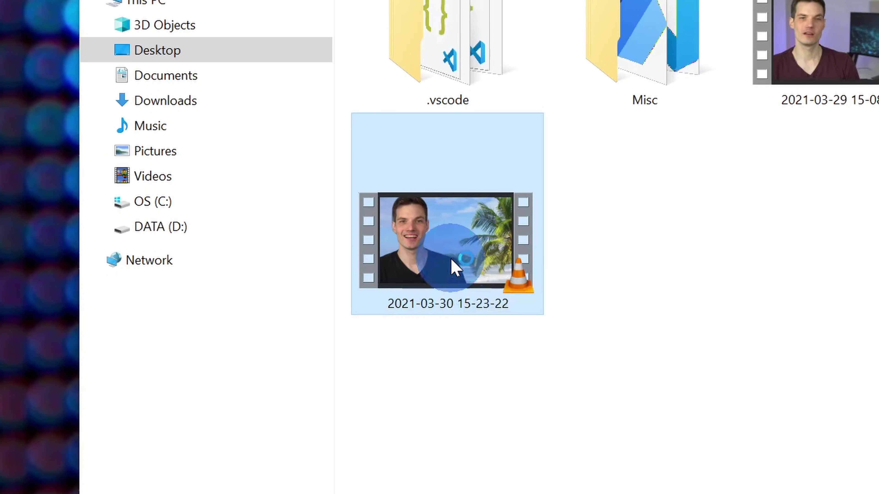